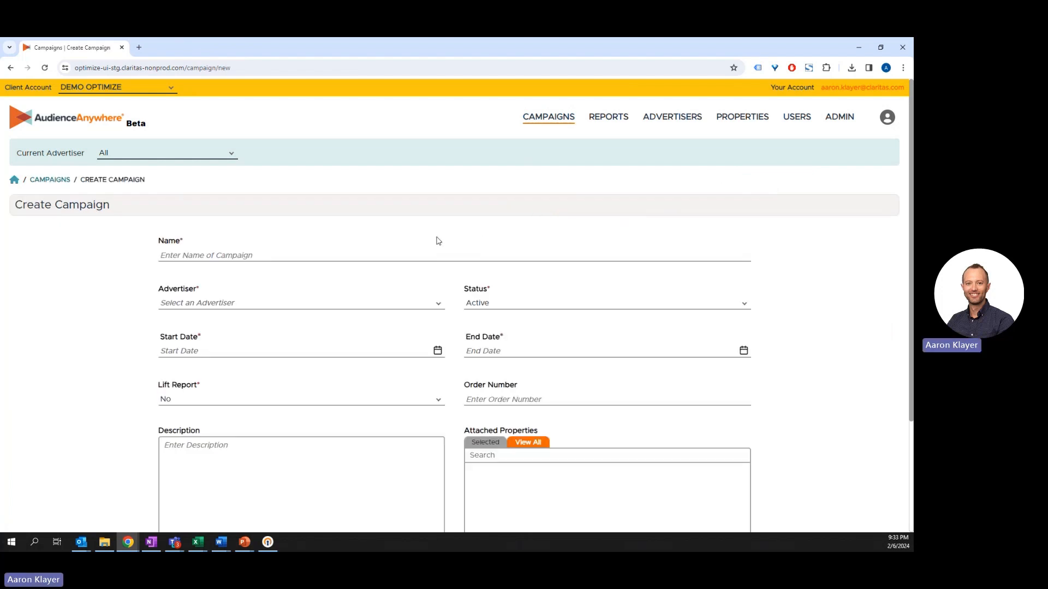
Step: Name the new campaign "Test Campaign" and assign it to Optimize Demo Advertiser
{"action": "scroll", "coordinate": [437, 237], "scroll_direction": "down", "scroll_amount": 1}
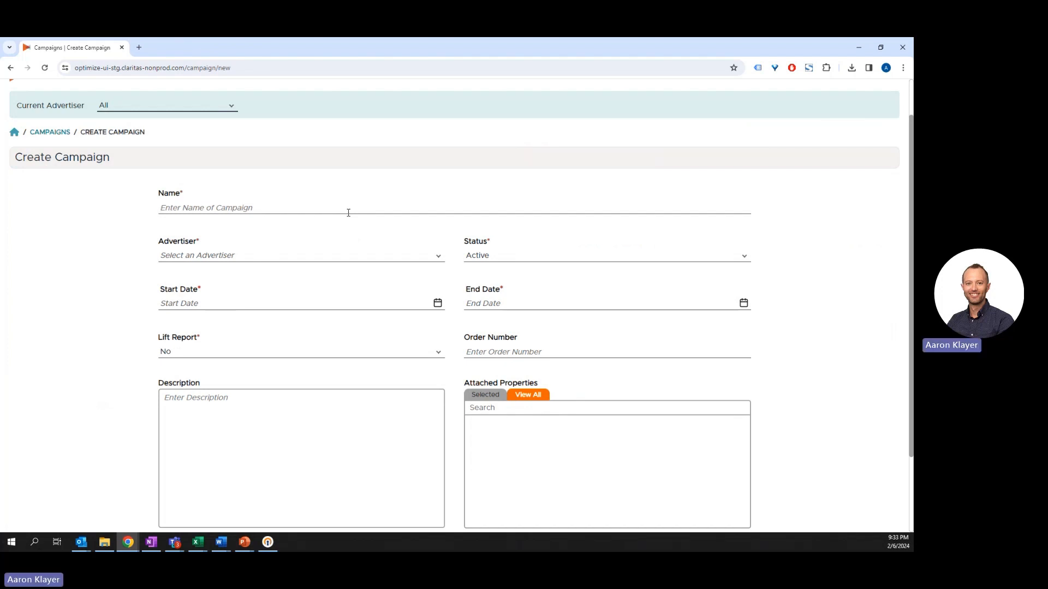
{"action": "type", "text": "Test cam"}
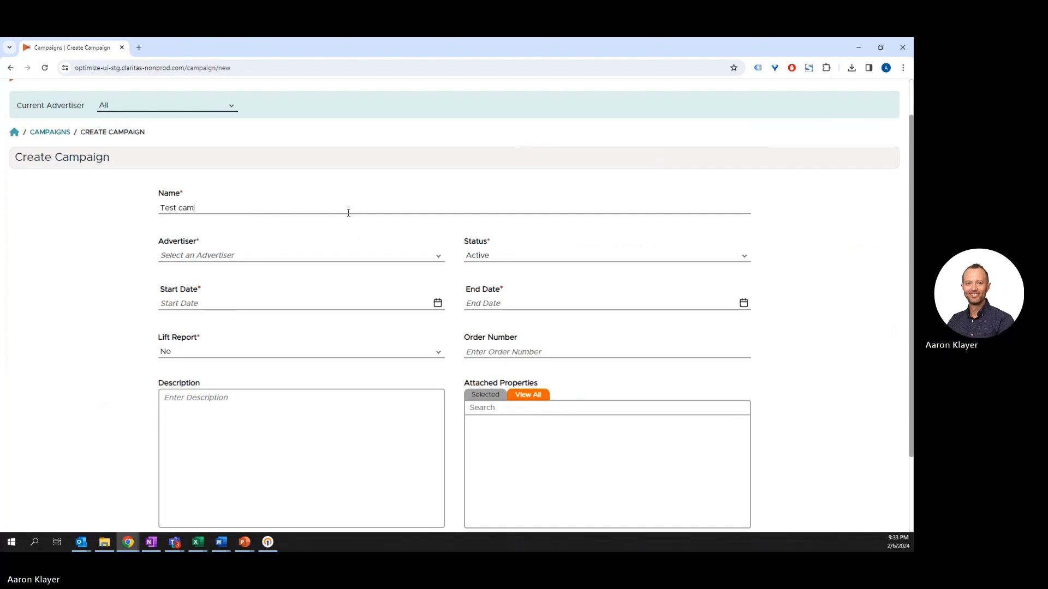
{"action": "type", "text": "paign"}
{"action": "left_click", "coordinate": [265, 255]}
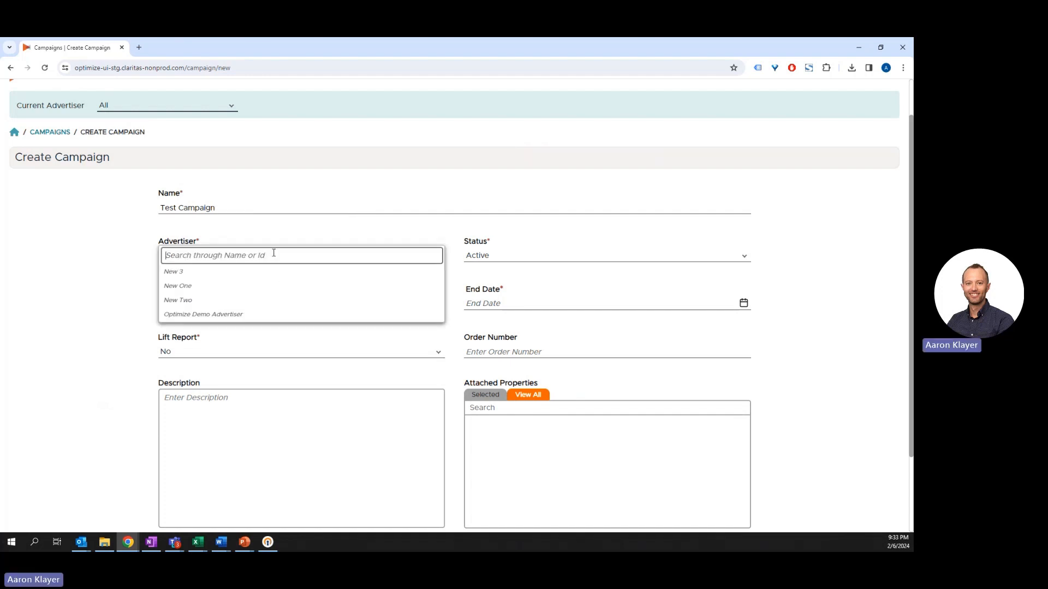
{"action": "left_click", "coordinate": [219, 315]}
Step: Set the campaign to run from 02/13/2024 to 02/29/2024 and set Lift Report to Yes
{"action": "left_click", "coordinate": [203, 307]}
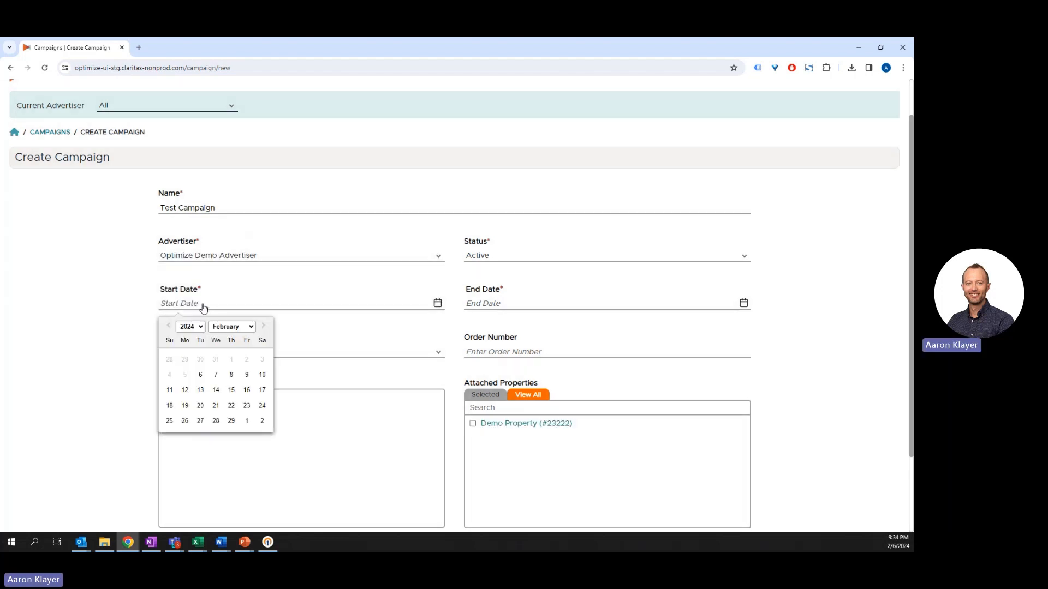
{"action": "left_click", "coordinate": [203, 389]}
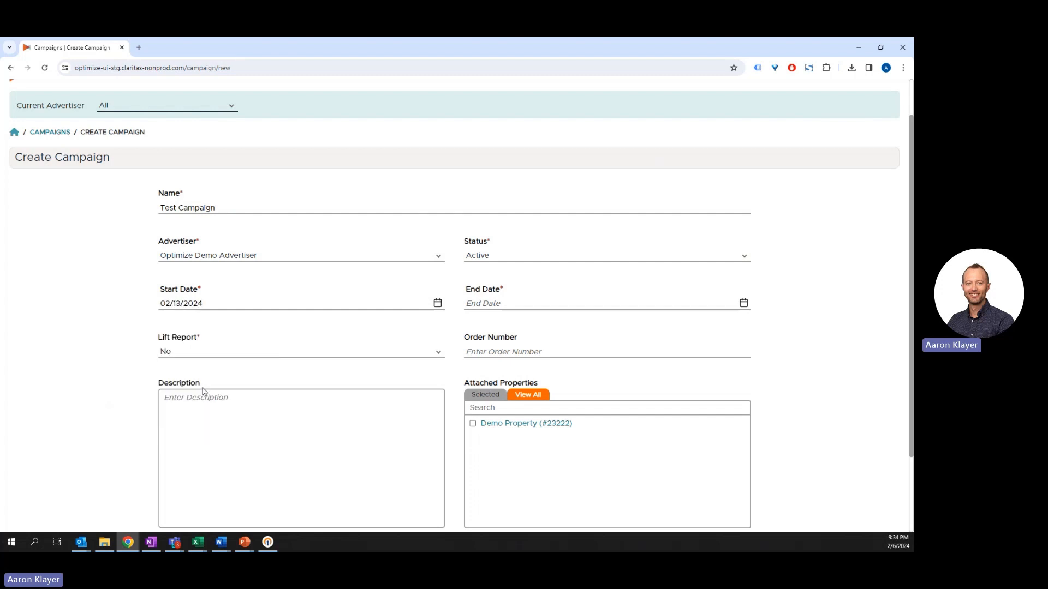
{"action": "left_click", "coordinate": [484, 313]}
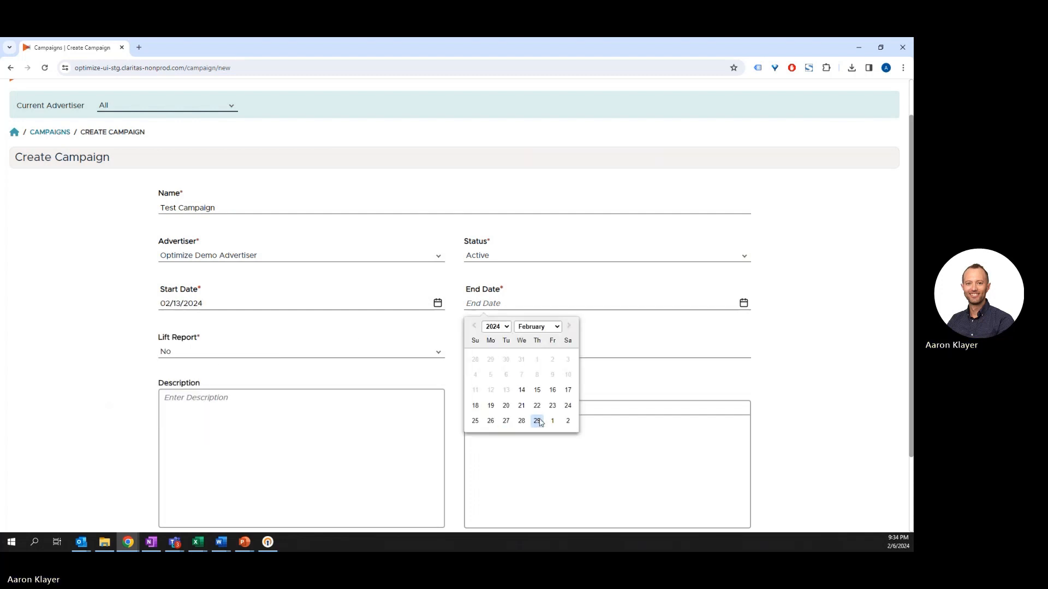
{"action": "left_click", "coordinate": [537, 421]}
{"action": "left_click", "coordinate": [216, 356]}
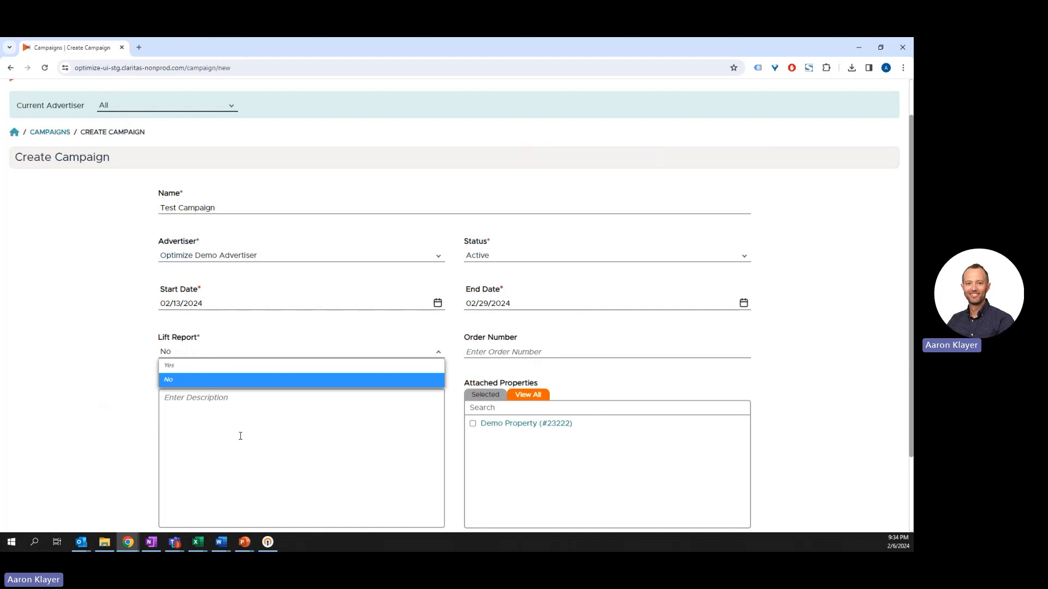
{"action": "left_click", "coordinate": [190, 366]}
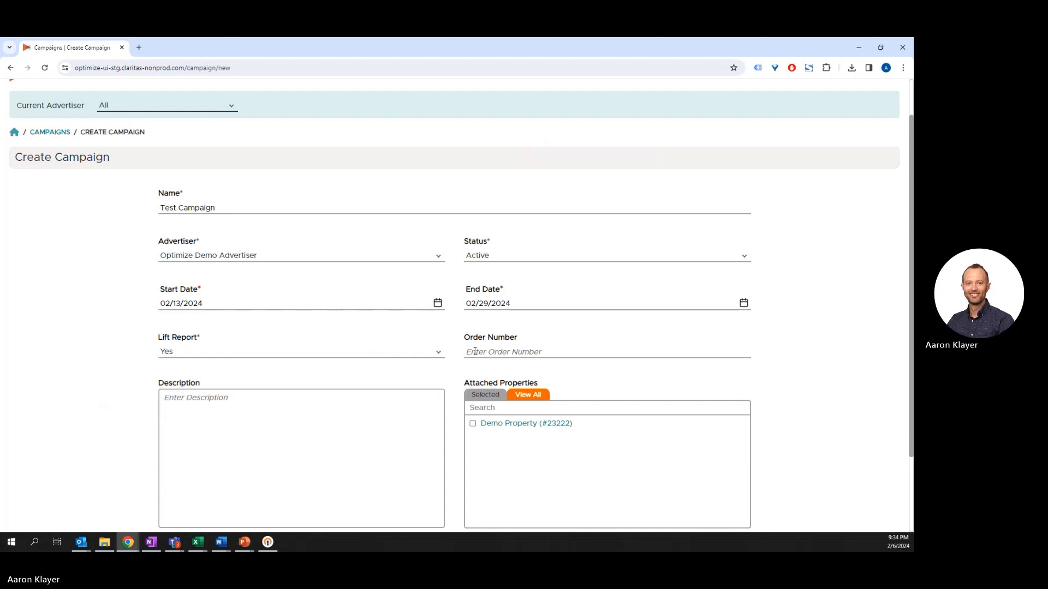
Step: Attach Demo Property (#23222) to the campaign and save it
{"action": "scroll", "coordinate": [461, 331], "scroll_direction": "down", "scroll_amount": 1}
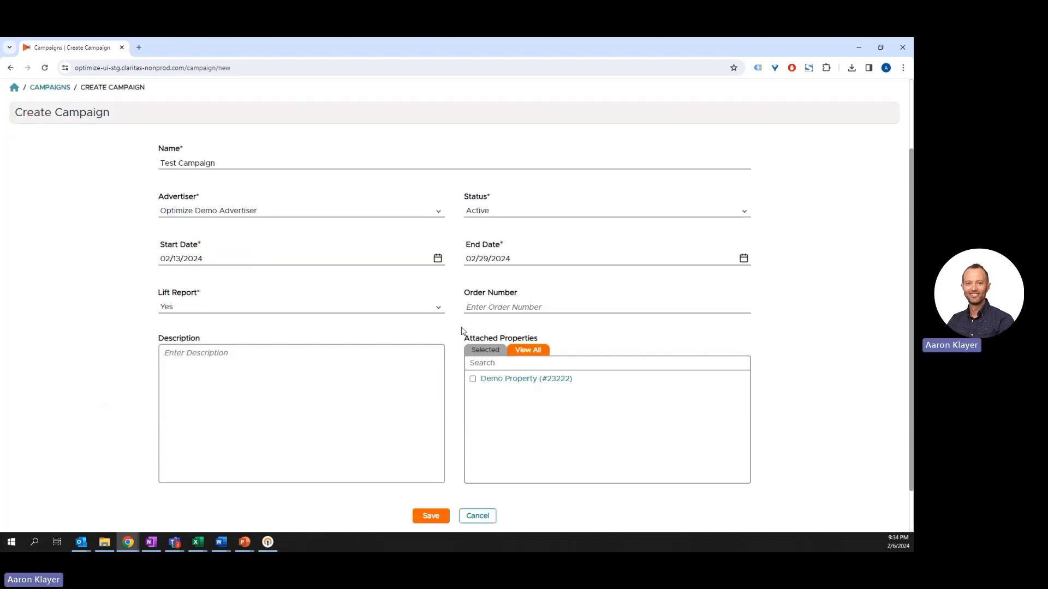
{"action": "left_click", "coordinate": [465, 307]}
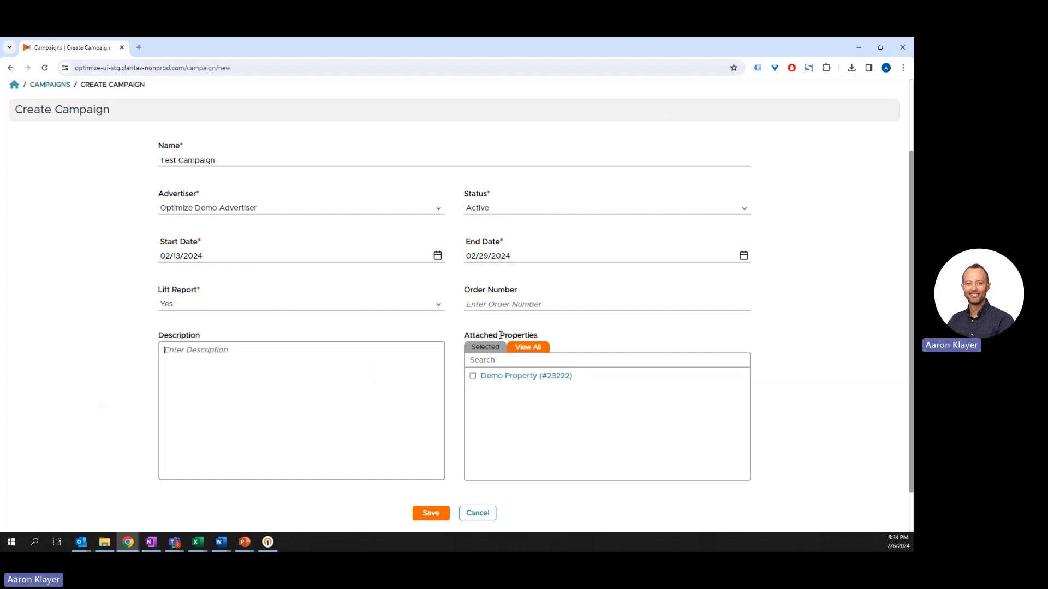
{"action": "left_click_drag", "start_coordinate": [501, 335], "coordinate": [538, 338]}
{"action": "left_click", "coordinate": [480, 390]}
{"action": "left_click", "coordinate": [473, 376]}
{"action": "left_click", "coordinate": [426, 512]}
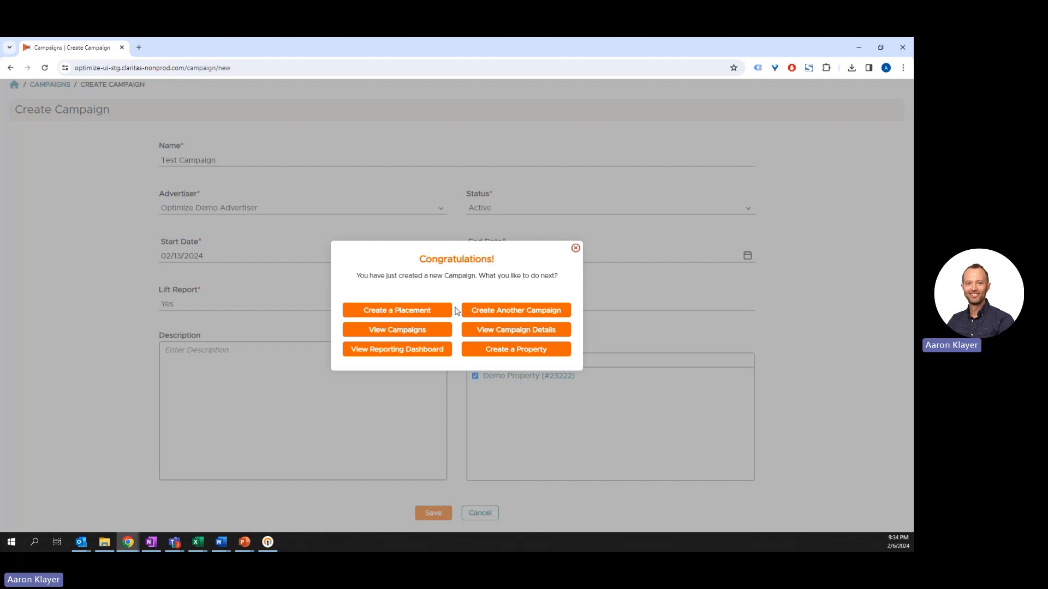
Step: Create a placement for the new campaign named "Podcast Ad Placement", running from 02/13/2024 to 02/29/2024
{"action": "left_click", "coordinate": [394, 311]}
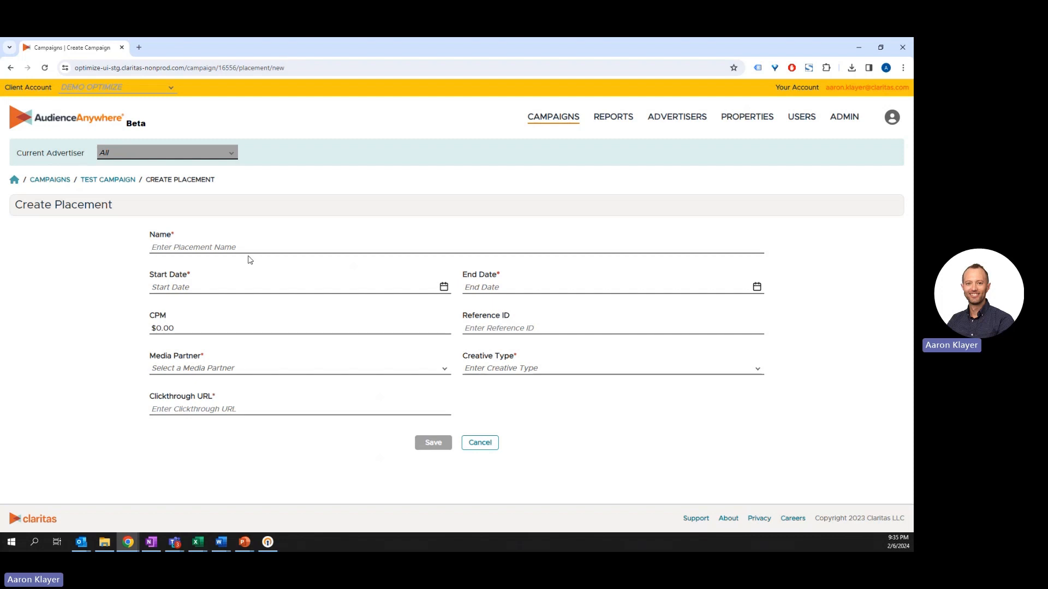
{"action": "type", "text": "Podcast Ad Placement"}
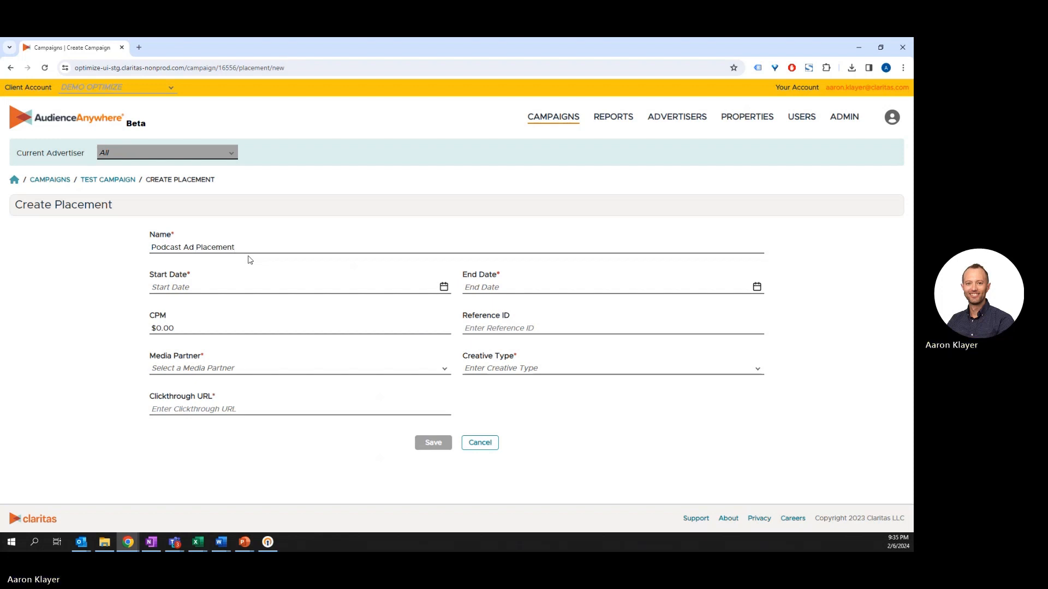
{"action": "left_click", "coordinate": [191, 287]}
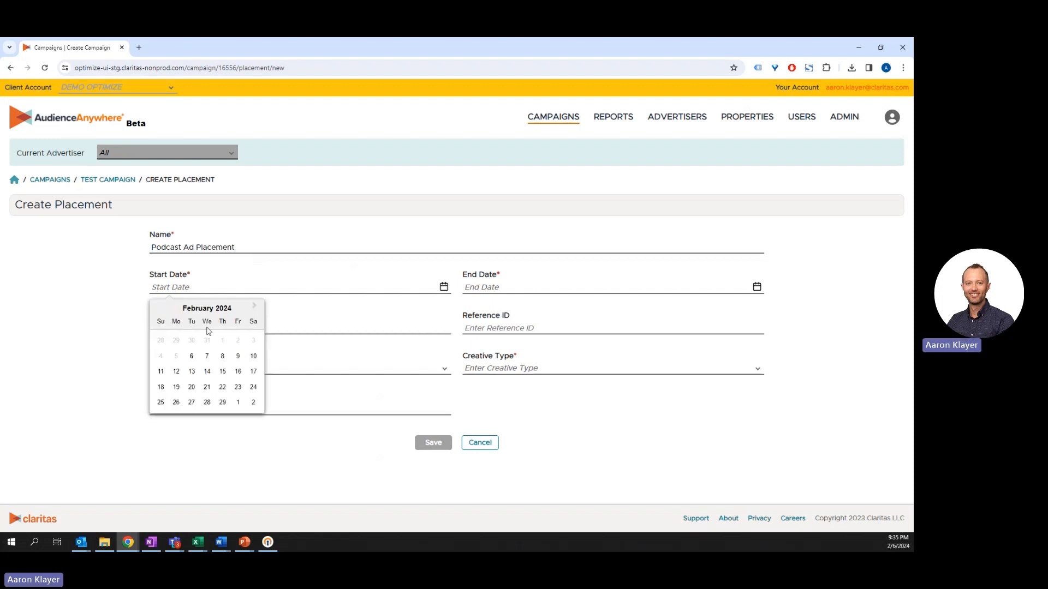
{"action": "left_click", "coordinate": [191, 371]}
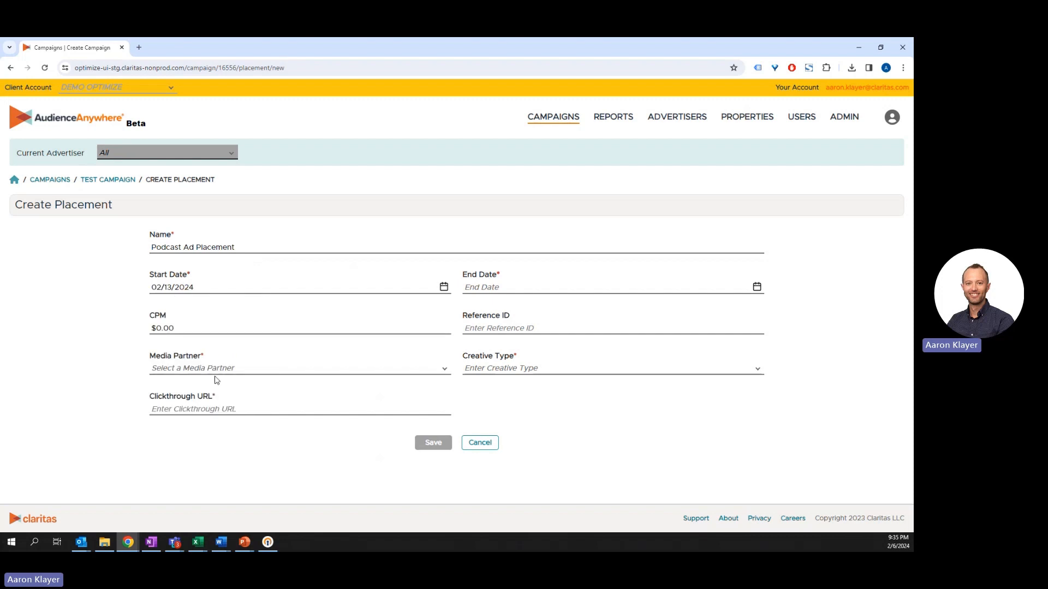
{"action": "left_click", "coordinate": [487, 288]}
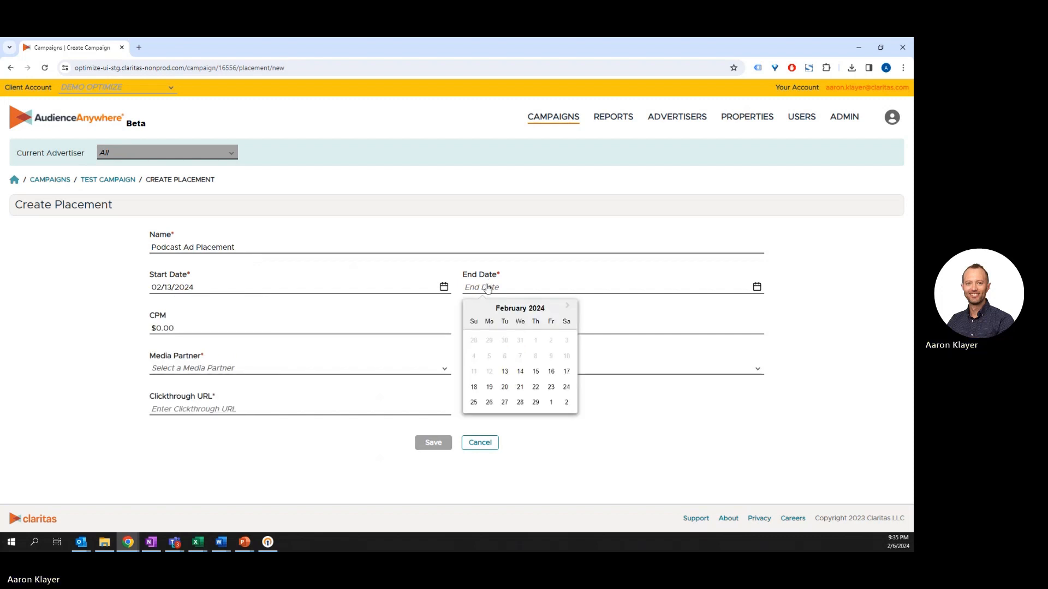
{"action": "left_click", "coordinate": [535, 402]}
Step: Set the placement's CPM to $25 and choose Spotify as its media partner
{"action": "left_click_drag", "start_coordinate": [183, 330], "coordinate": [157, 330]}
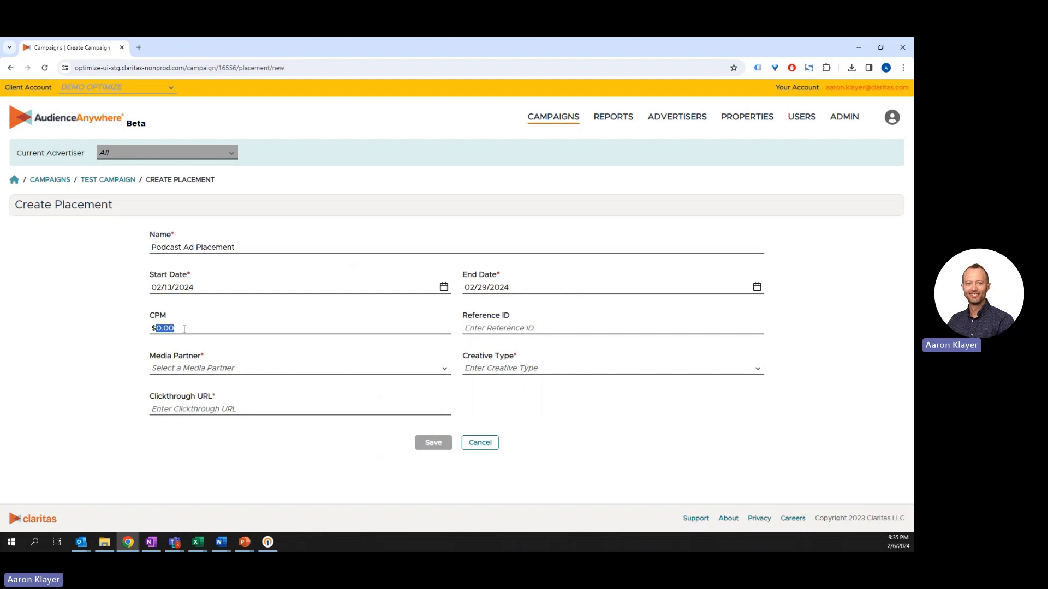
{"action": "type", "text": "25"}
{"action": "left_click", "coordinate": [332, 366]}
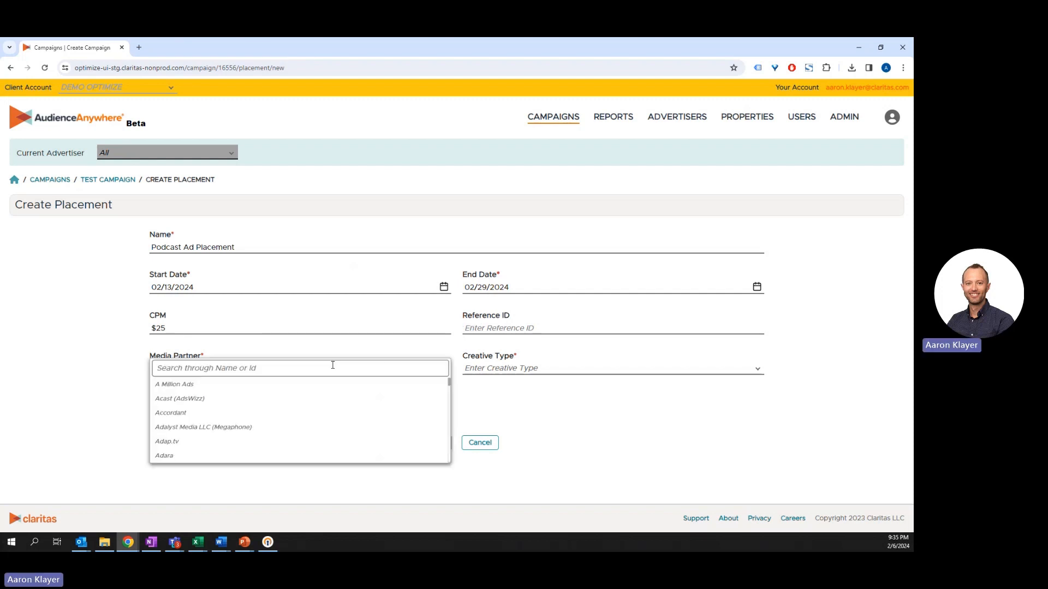
{"action": "scroll", "coordinate": [414, 407], "scroll_direction": "down", "scroll_amount": 3}
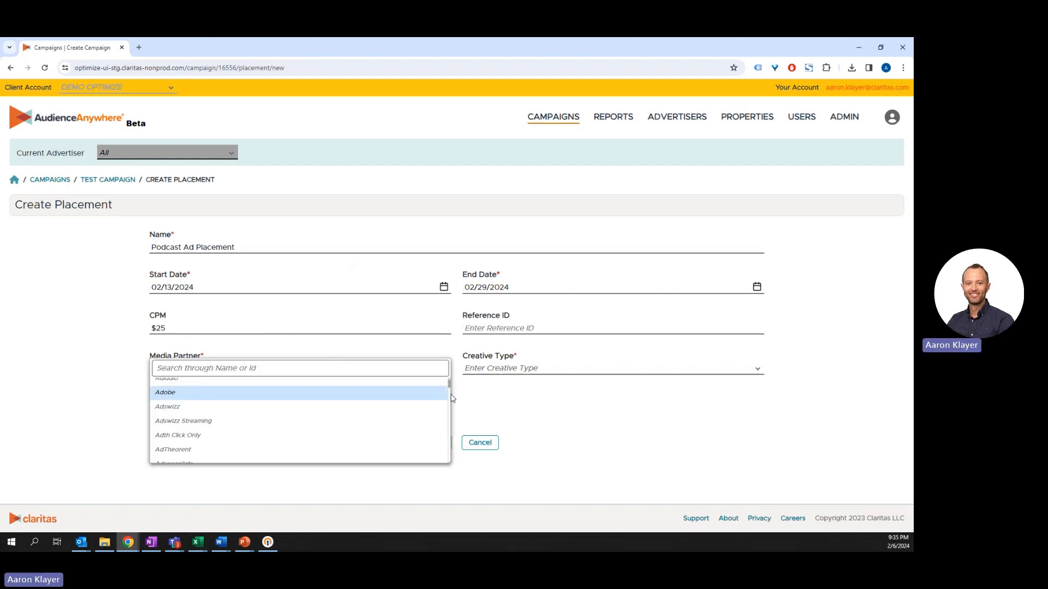
{"action": "left_click_drag", "start_coordinate": [450, 387], "coordinate": [380, 364]}
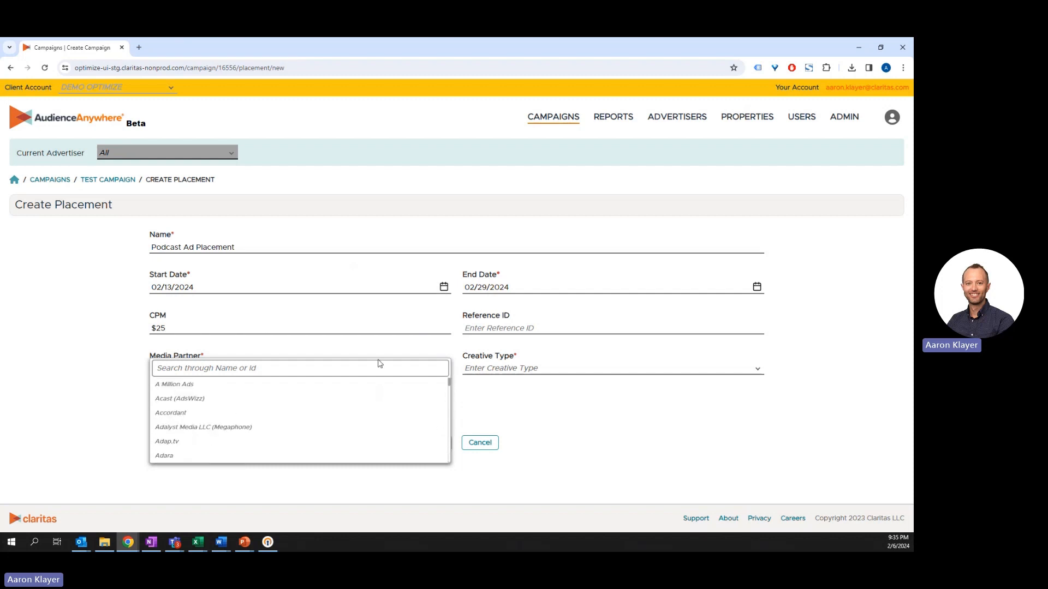
{"action": "left_click", "coordinate": [329, 368]}
{"action": "type", "text": "spoti"}
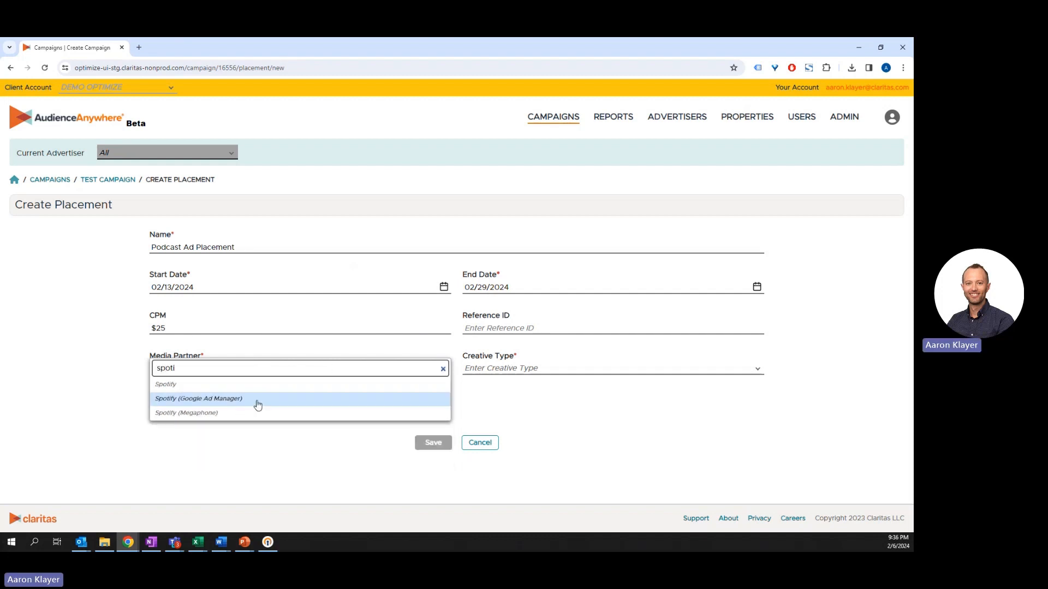
{"action": "left_click", "coordinate": [173, 385]}
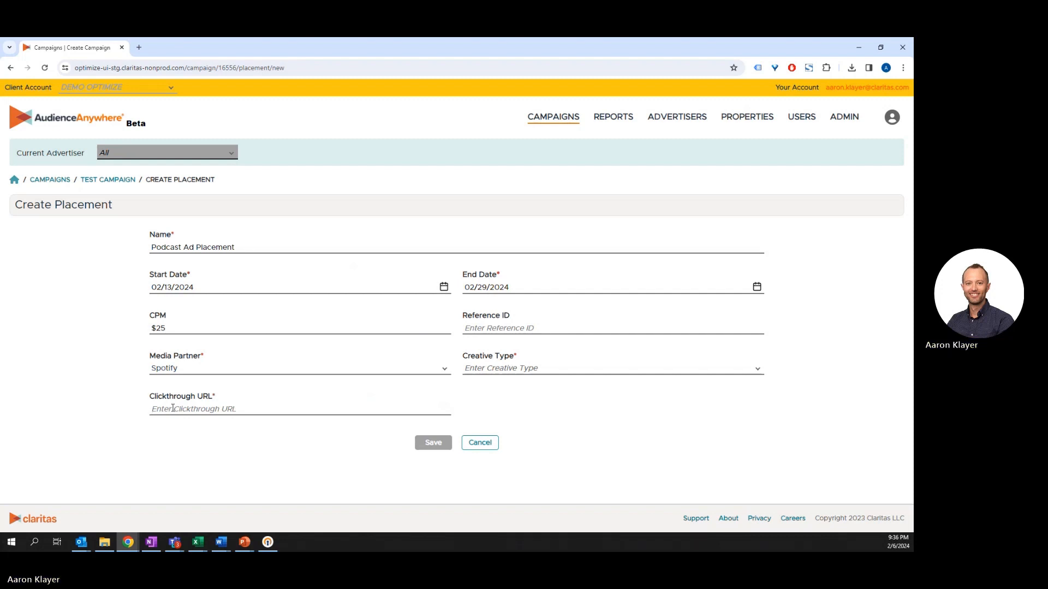
Step: Enter test.com as the placement's clickthrough URL and set the creative type to Podcast-DAI
{"action": "type", "text": "test.com"}
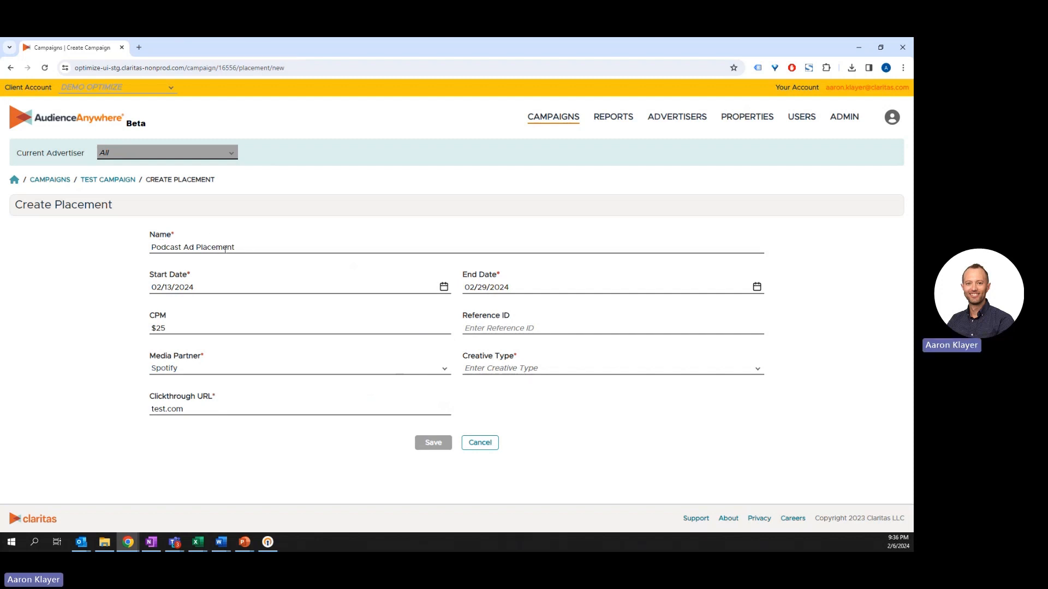
{"action": "left_click", "coordinate": [492, 370]}
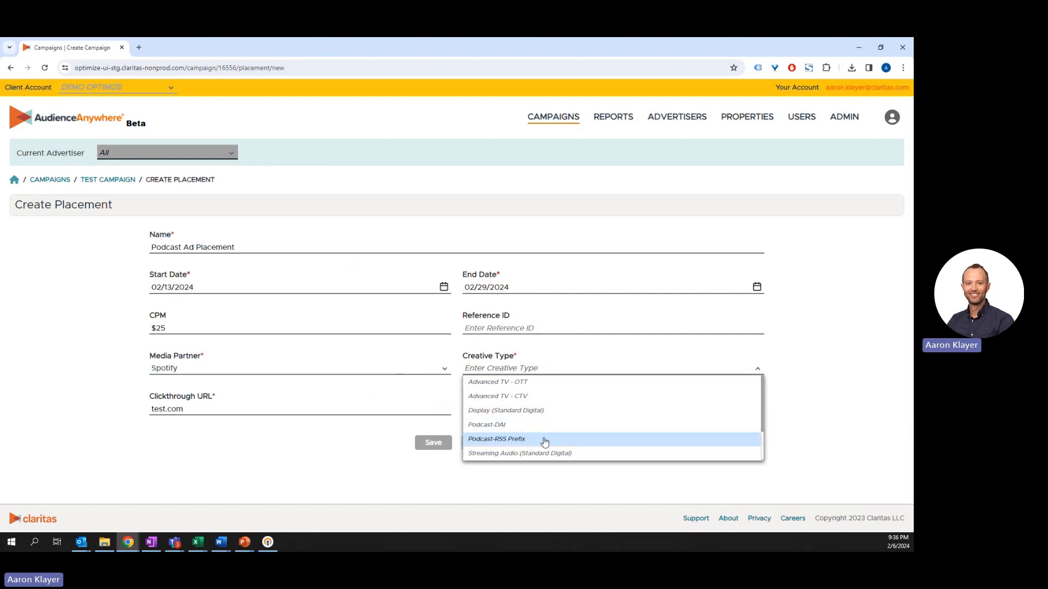
{"action": "scroll", "coordinate": [547, 436], "scroll_direction": "down", "scroll_amount": 1}
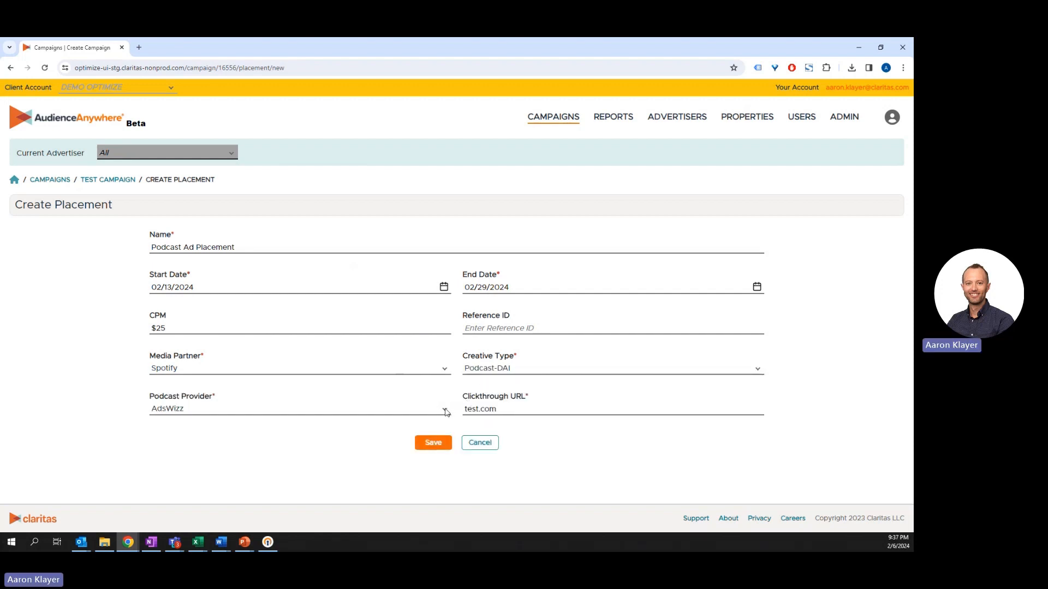
Step: Choose Megaphone as the podcast provider and save the placement
{"action": "left_click", "coordinate": [414, 410]}
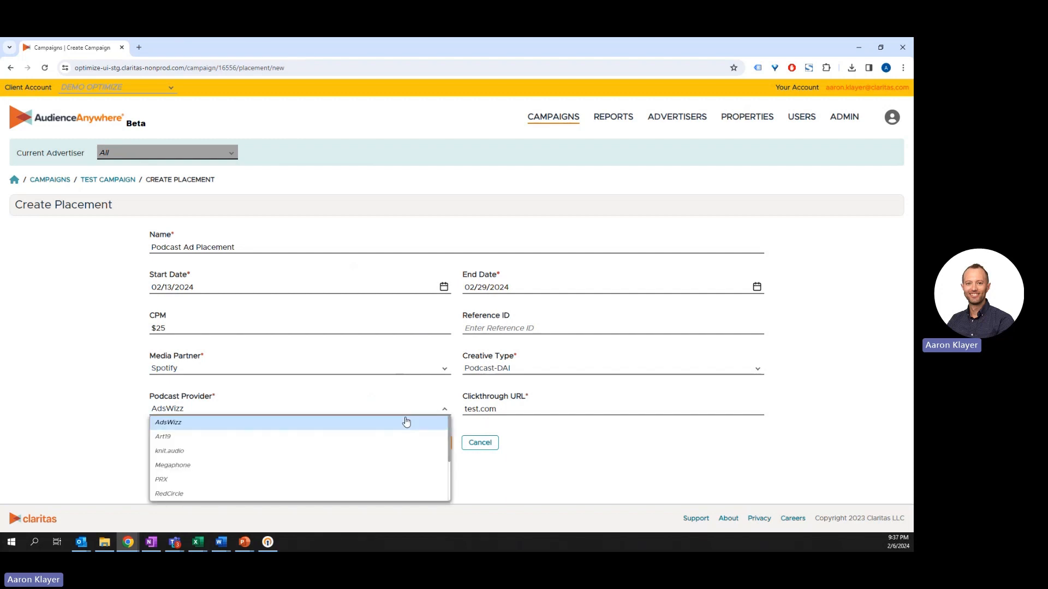
{"action": "left_click", "coordinate": [274, 470]}
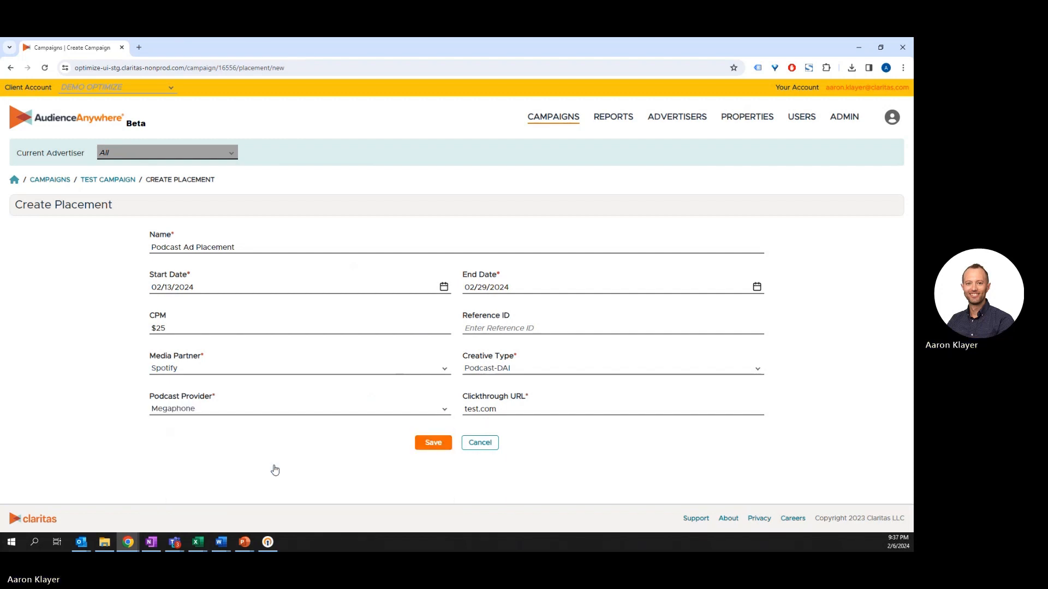
{"action": "left_click", "coordinate": [431, 445]}
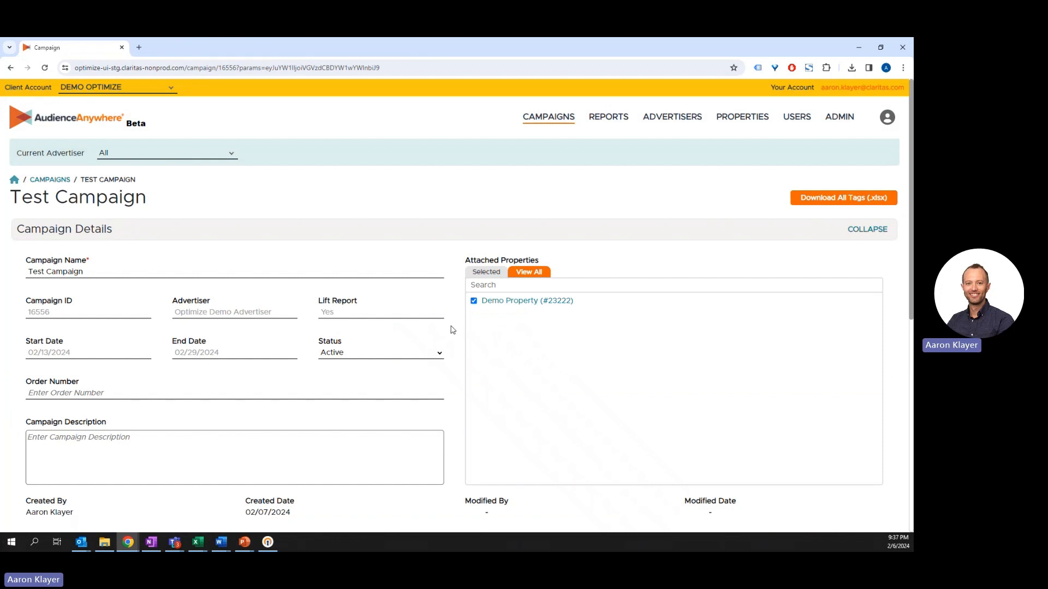
Step: Review the columns of the placement import template in Excel, then return to the campaign and cancel the placement import
{"action": "scroll", "coordinate": [452, 330], "scroll_direction": "down", "scroll_amount": 2}
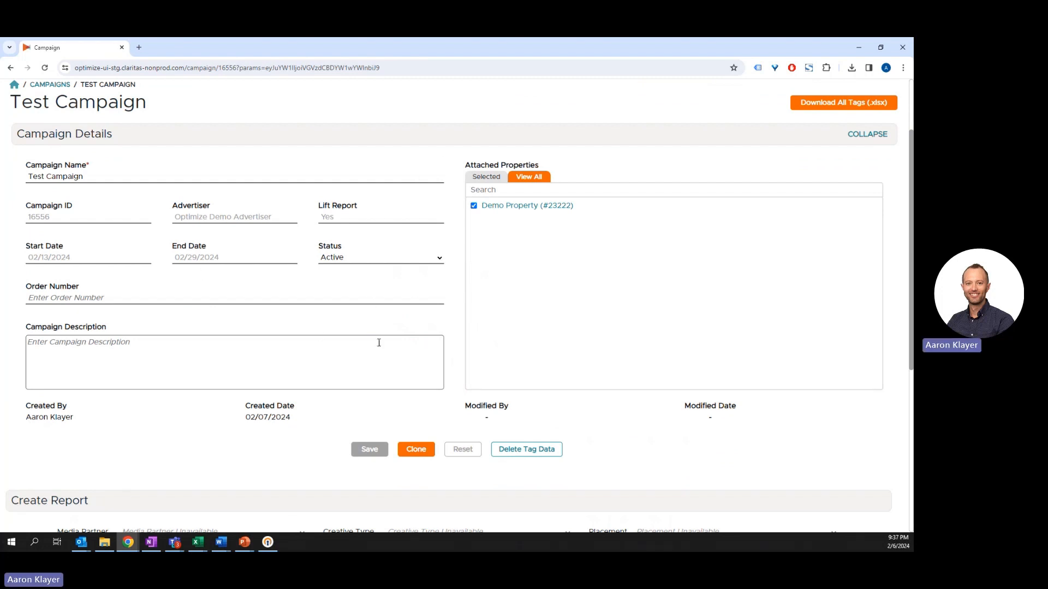
{"action": "scroll", "coordinate": [307, 362], "scroll_direction": "down", "scroll_amount": 6}
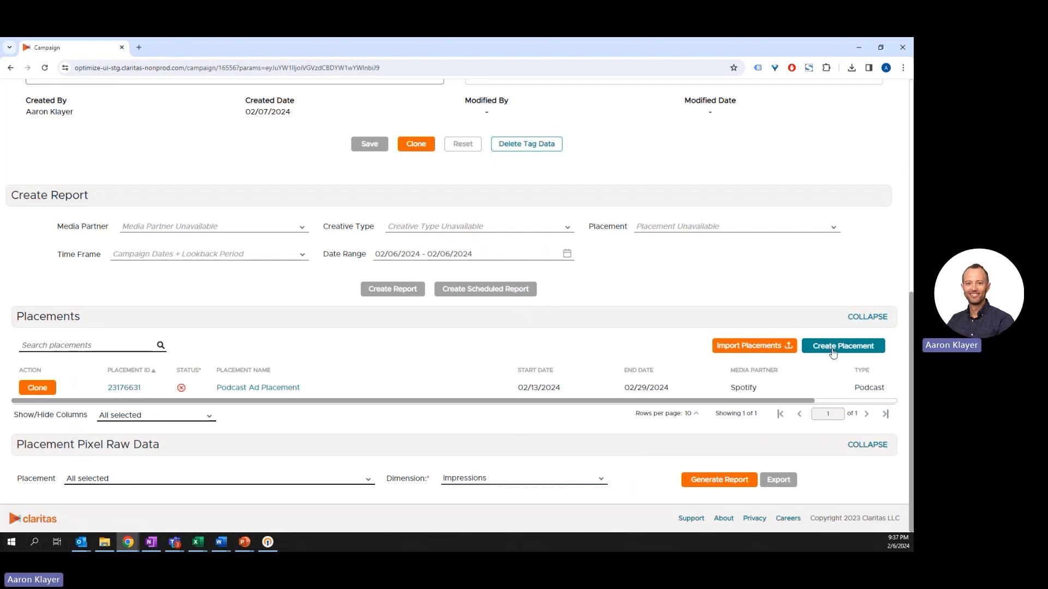
{"action": "left_click", "coordinate": [739, 350]}
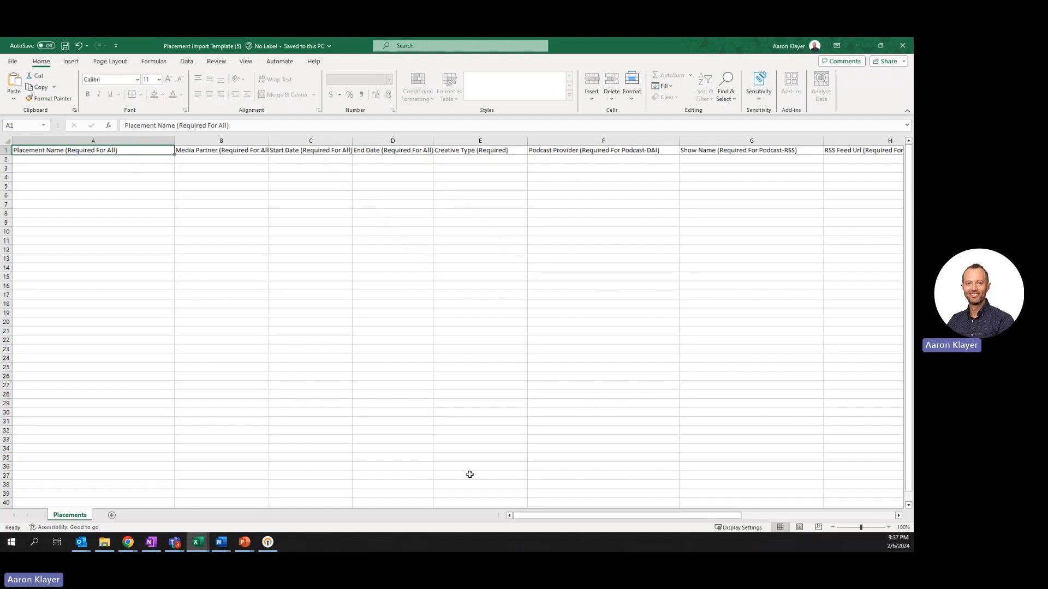
{"action": "left_click_drag", "start_coordinate": [525, 519], "coordinate": [414, 499]}
{"action": "left_click", "coordinate": [860, 48]}
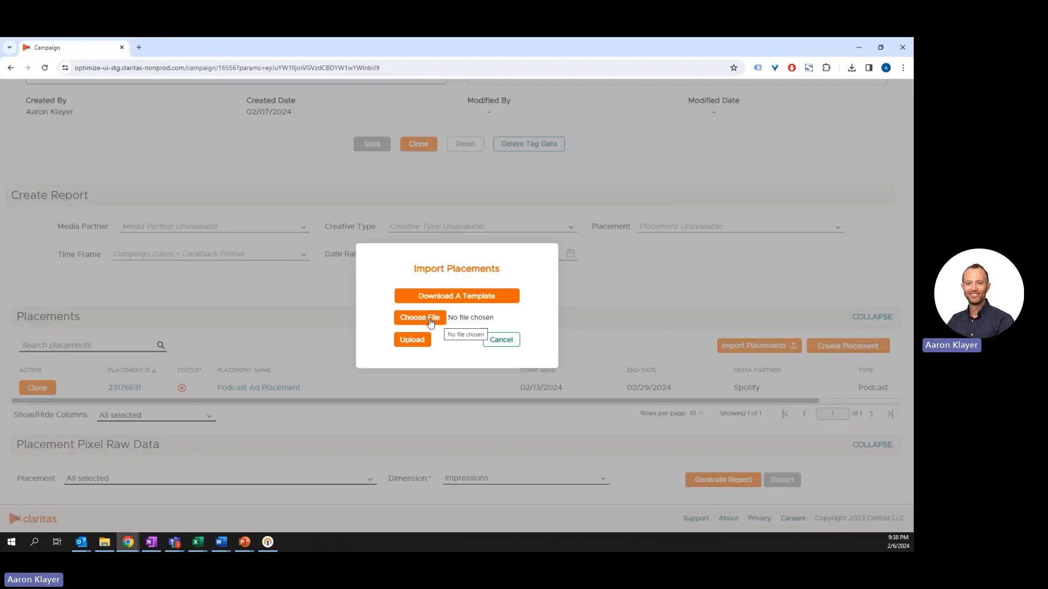
{"action": "left_click", "coordinate": [494, 343]}
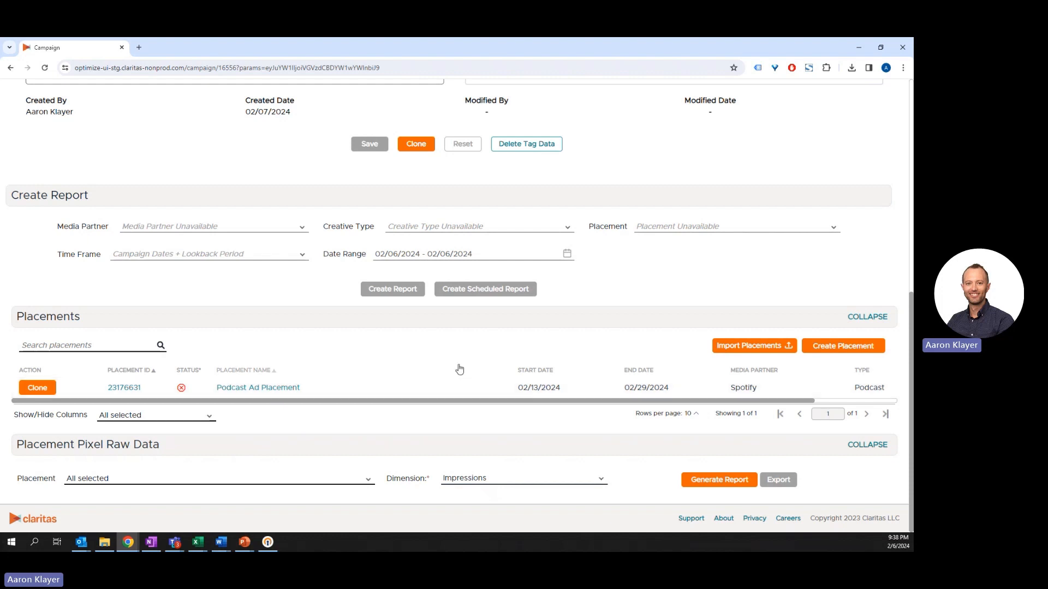
Step: Download all tags of the Test Campaign as an .xlsx file
{"action": "scroll", "coordinate": [640, 381], "scroll_direction": "up", "scroll_amount": 1}
{"action": "scroll", "coordinate": [639, 382], "scroll_direction": "up", "scroll_amount": 7}
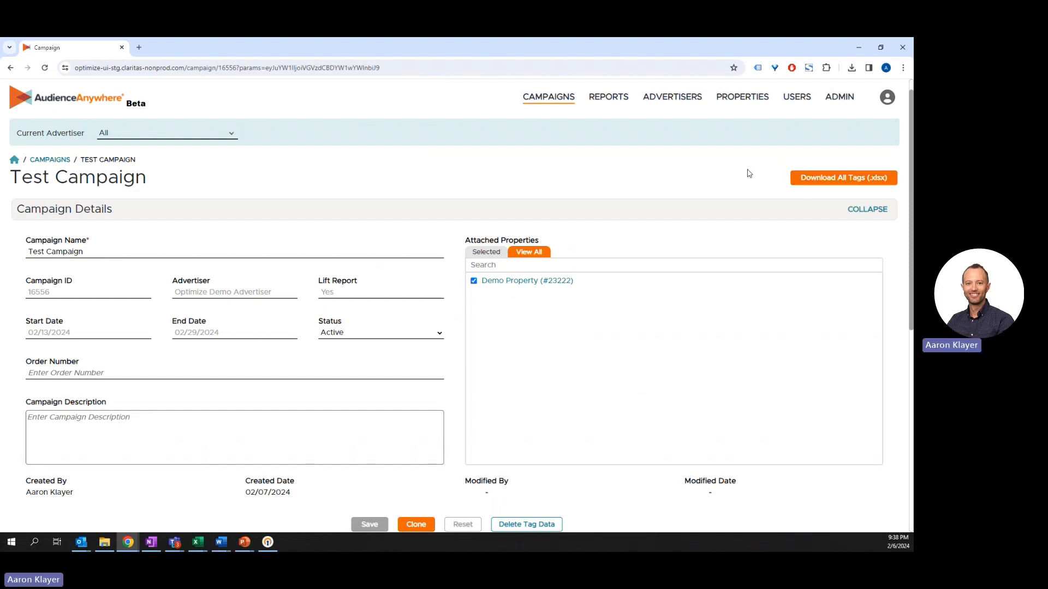
{"action": "left_click", "coordinate": [823, 182]}
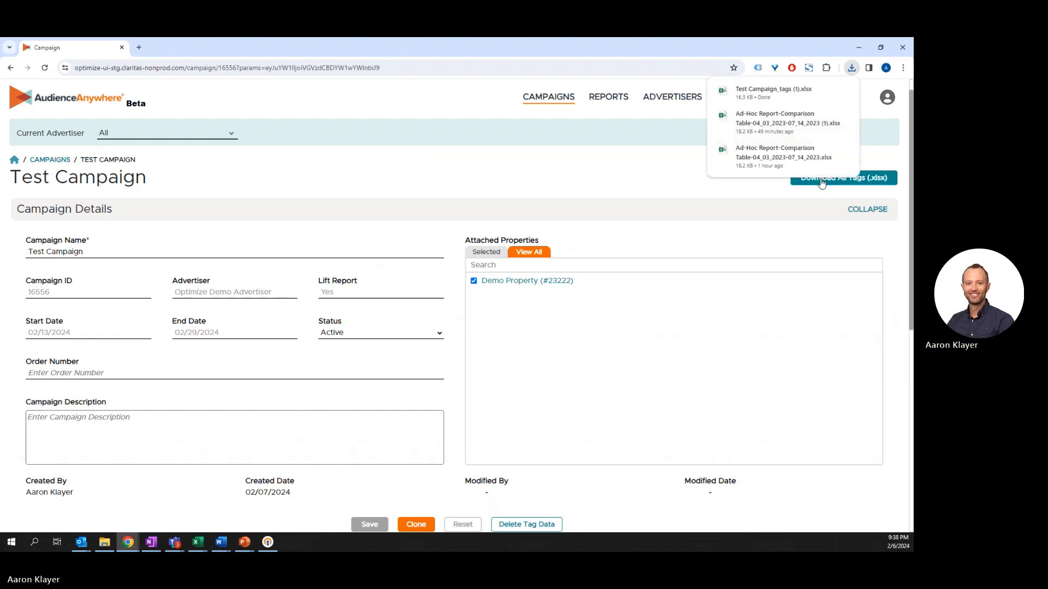
Step: Open the downloaded Test Campaign_tags (1).xlsx in Excel with editing enabled and fit the Impression Tag URL column to its contents
{"action": "left_click", "coordinate": [764, 94]}
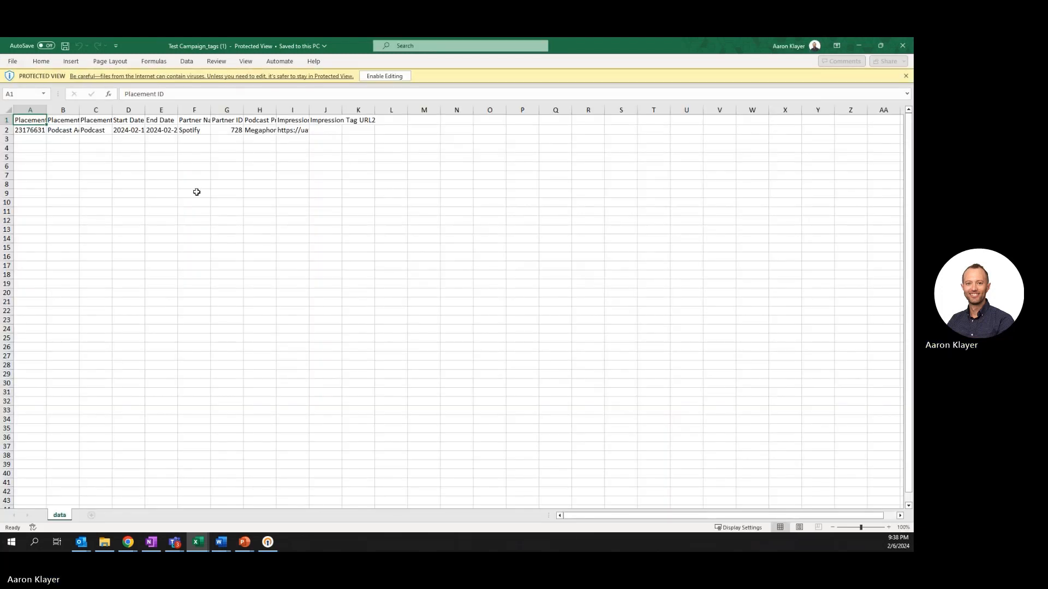
{"action": "left_click", "coordinate": [384, 76]}
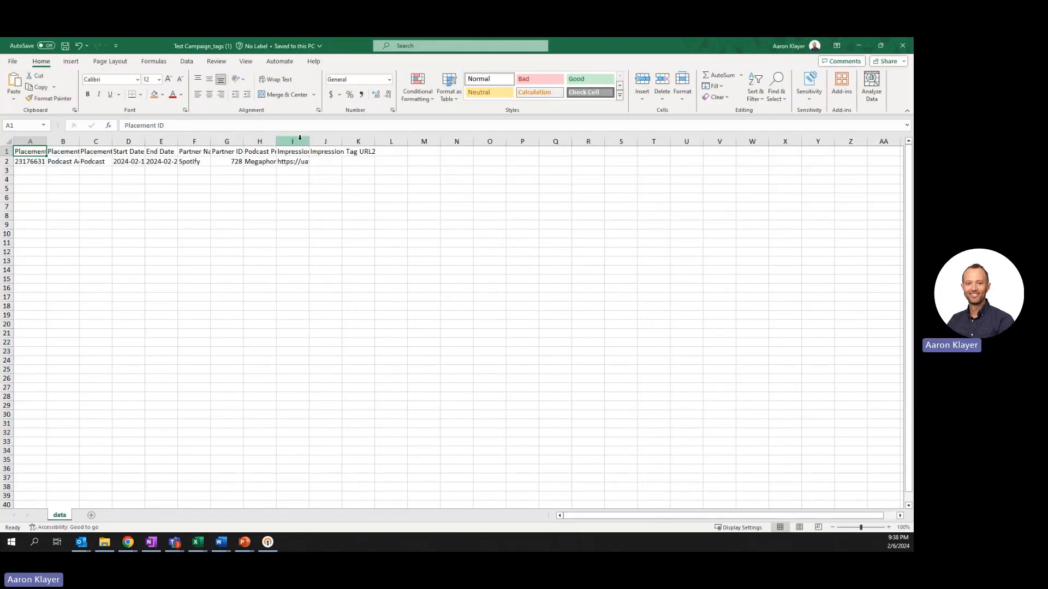
{"action": "double_click", "coordinate": [309, 141]}
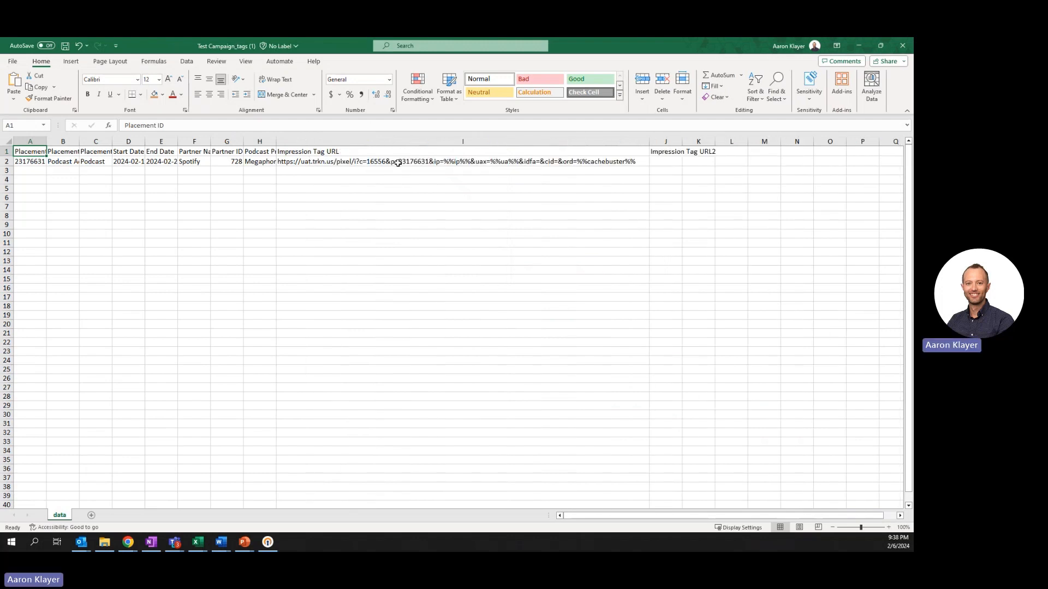
Step: Examine the Spotify placement's full impression tag URL, and return to the Test Campaign page in Chrome, leaving both workbooks open
{"action": "left_click", "coordinate": [397, 162]}
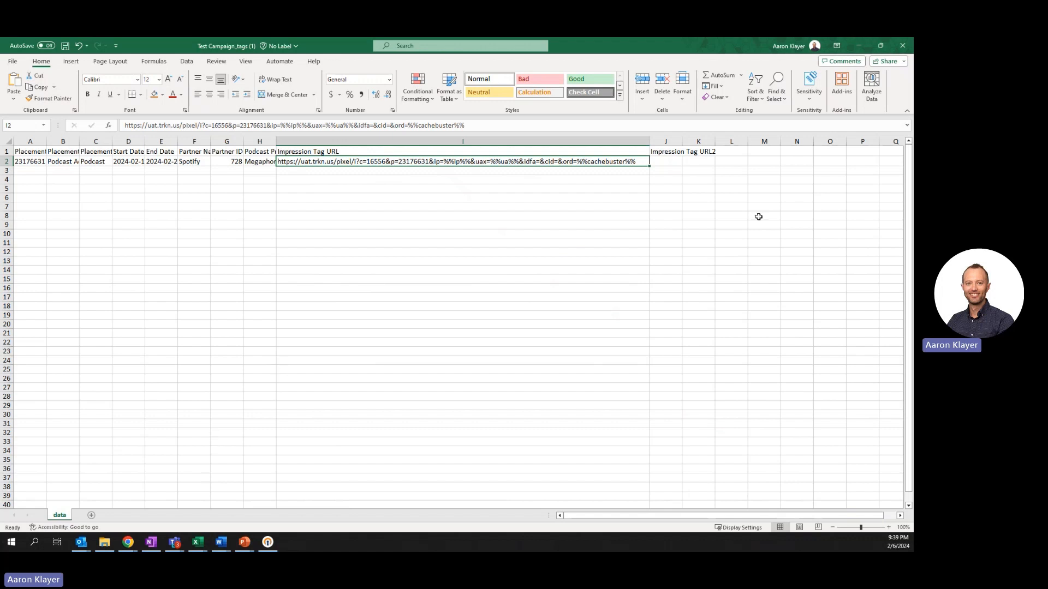
{"action": "left_click", "coordinate": [857, 48]}
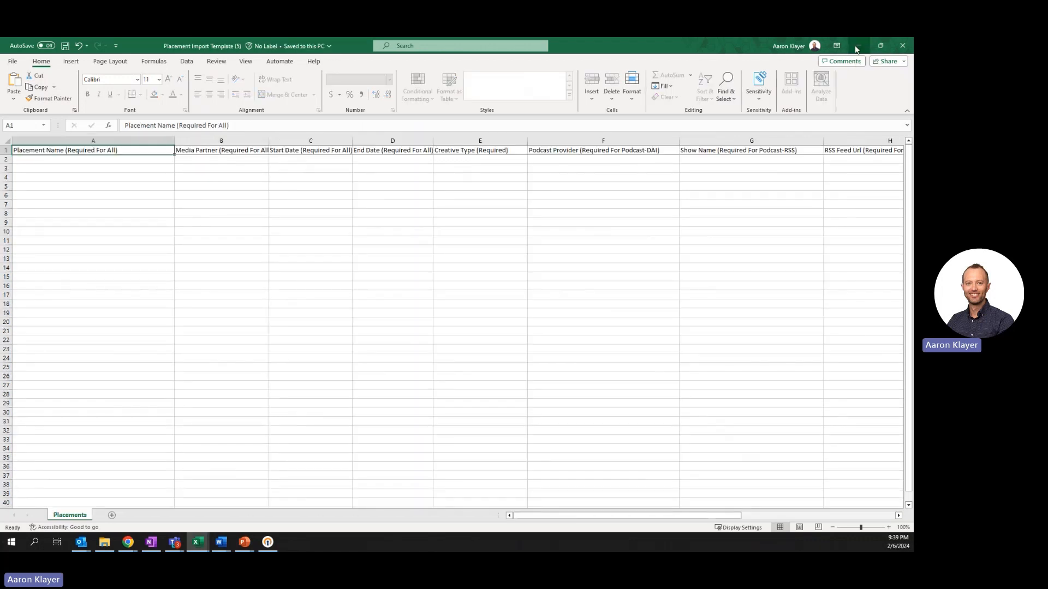
{"action": "left_click", "coordinate": [861, 48]}
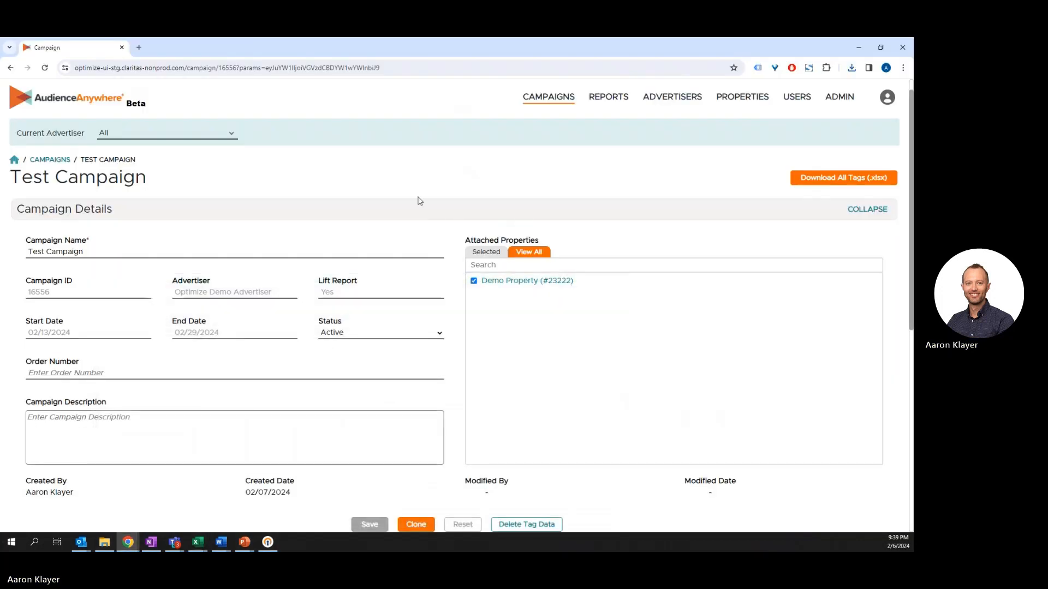